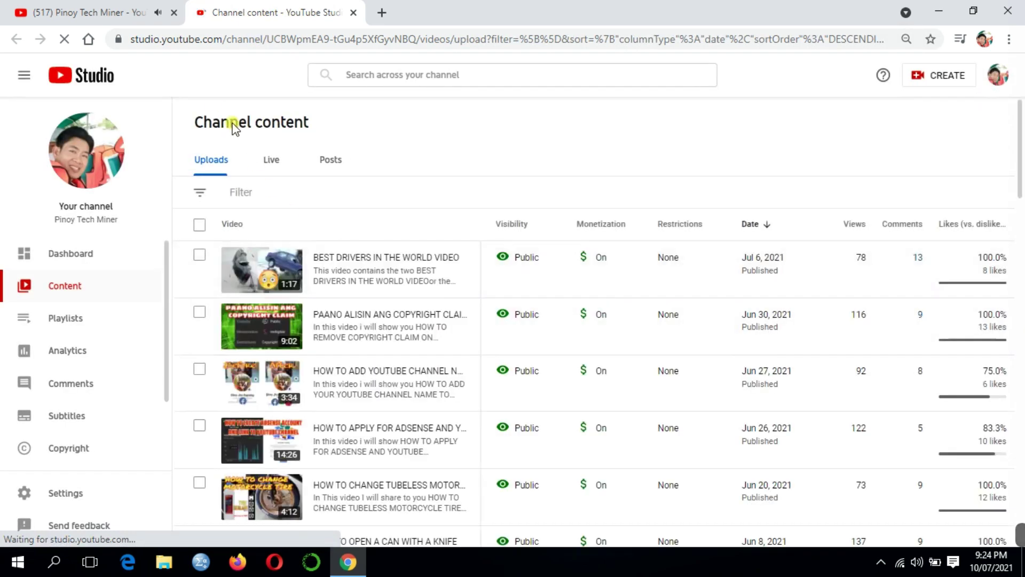
# Close the spare YouTube video tab and open the channel's copyright matches page
pyautogui.click(173, 13)
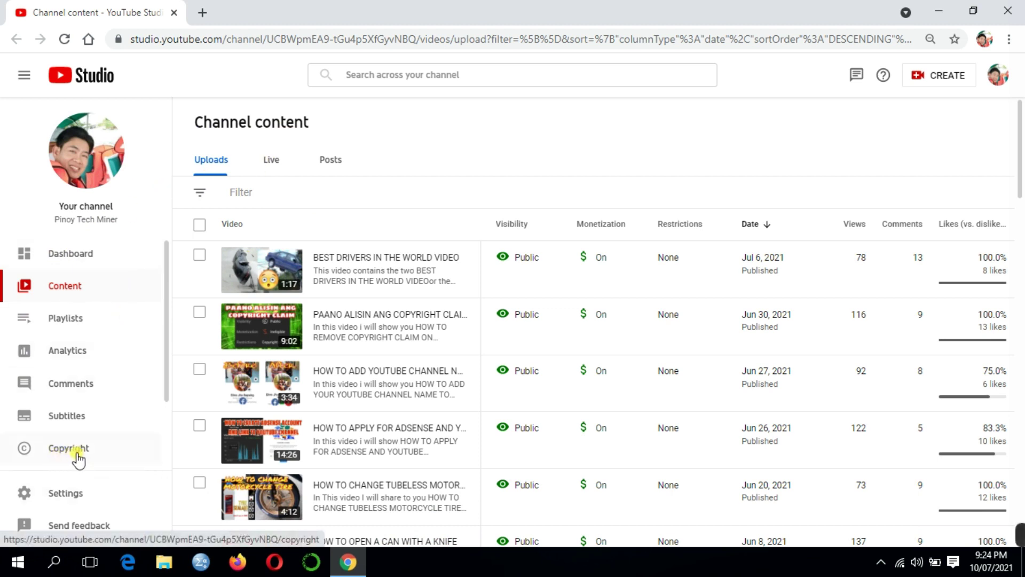
pyautogui.click(114, 454)
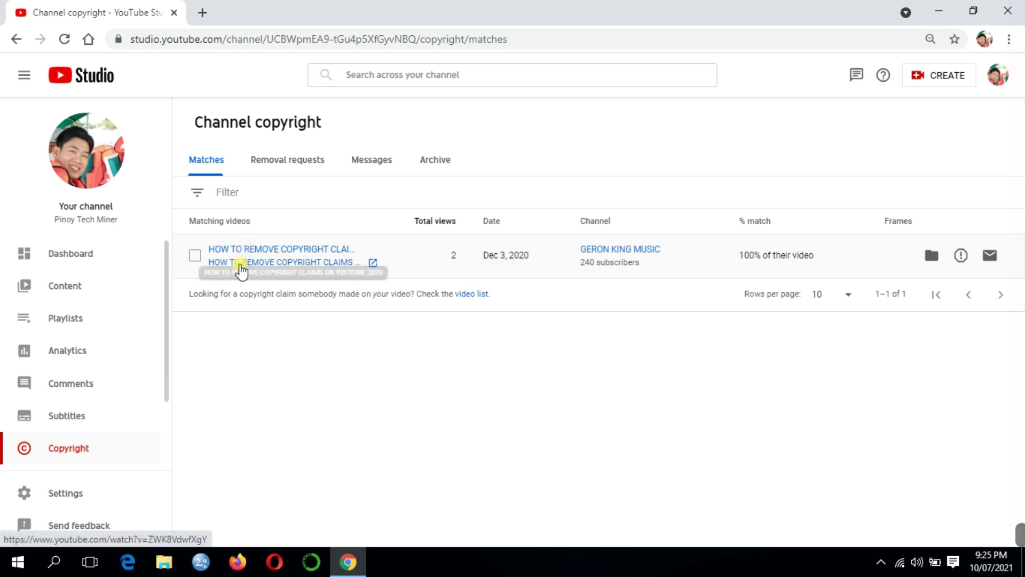
# View the channel's own original video "HOW TO REMOVE COPYRIGHT CLAIMS ON YOUTUBE" and its details, and return to the matches
pyautogui.click(372, 262)
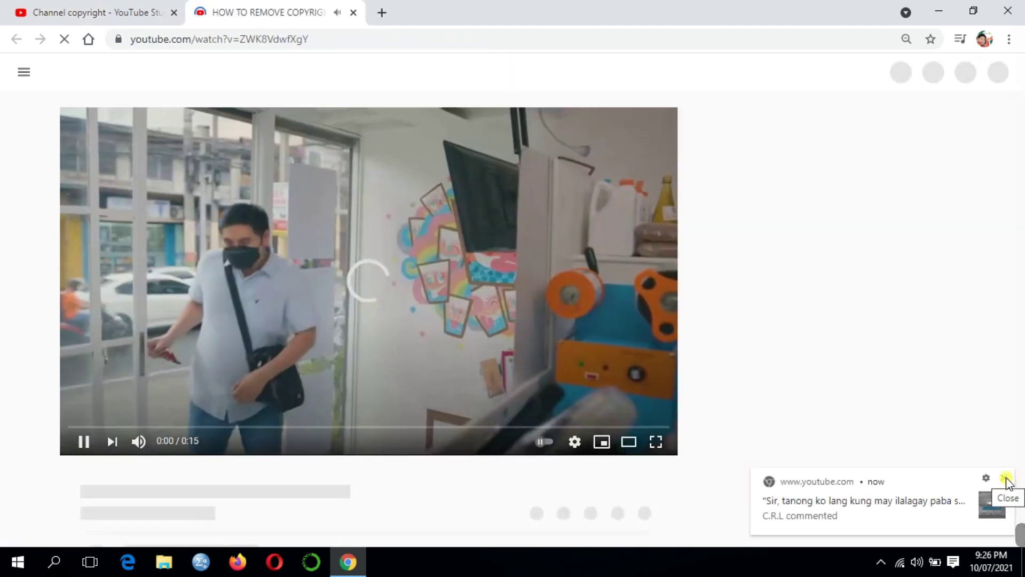
pyautogui.click(1004, 477)
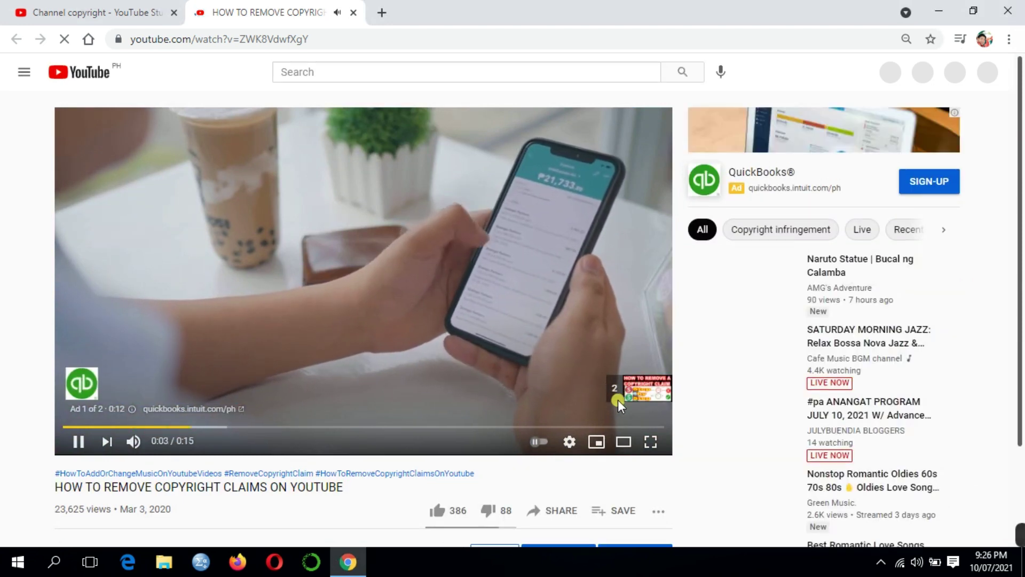
pyautogui.scroll(-3, 389, 368)
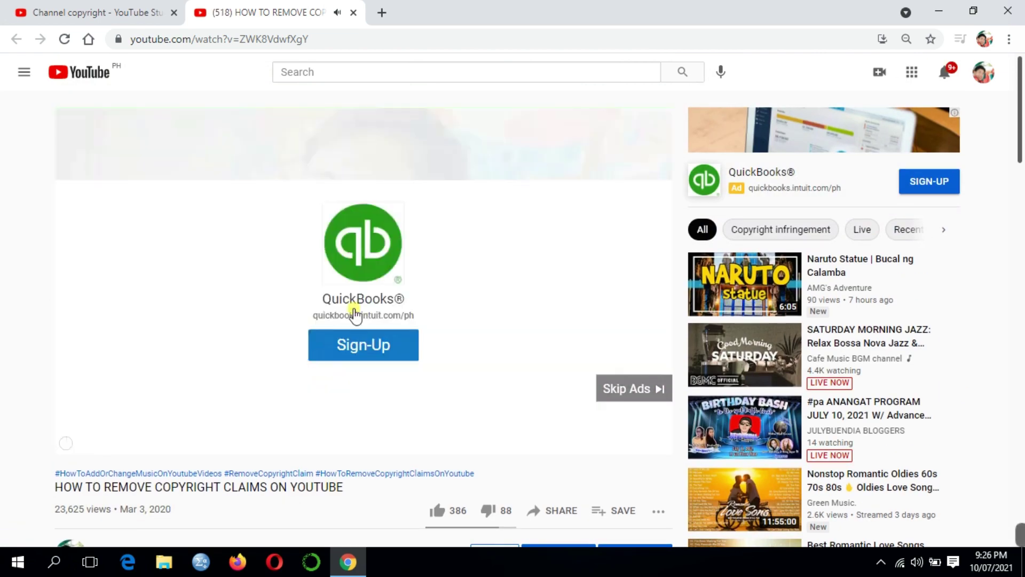
pyautogui.scroll(-3, 350, 320)
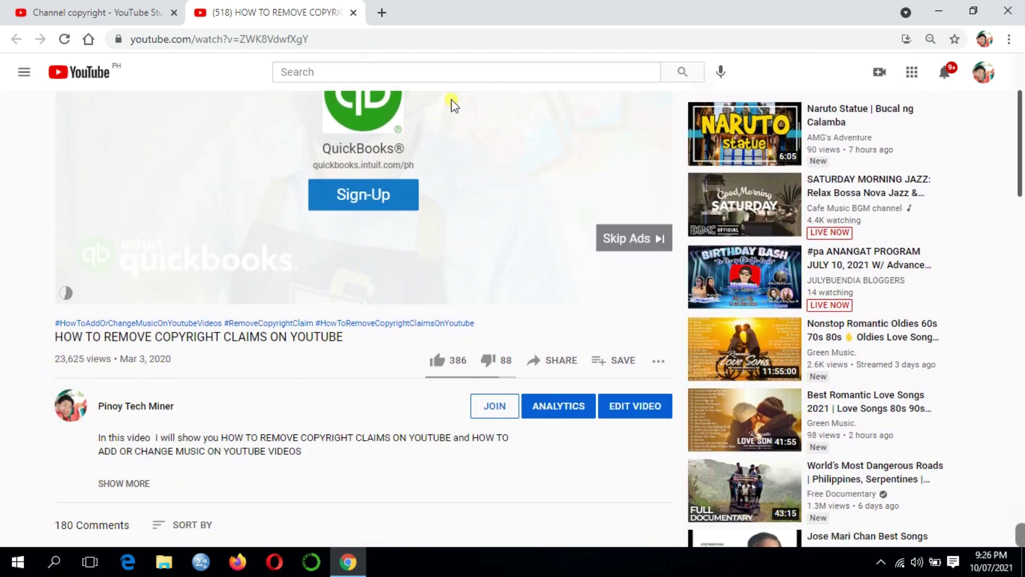
pyautogui.click(354, 13)
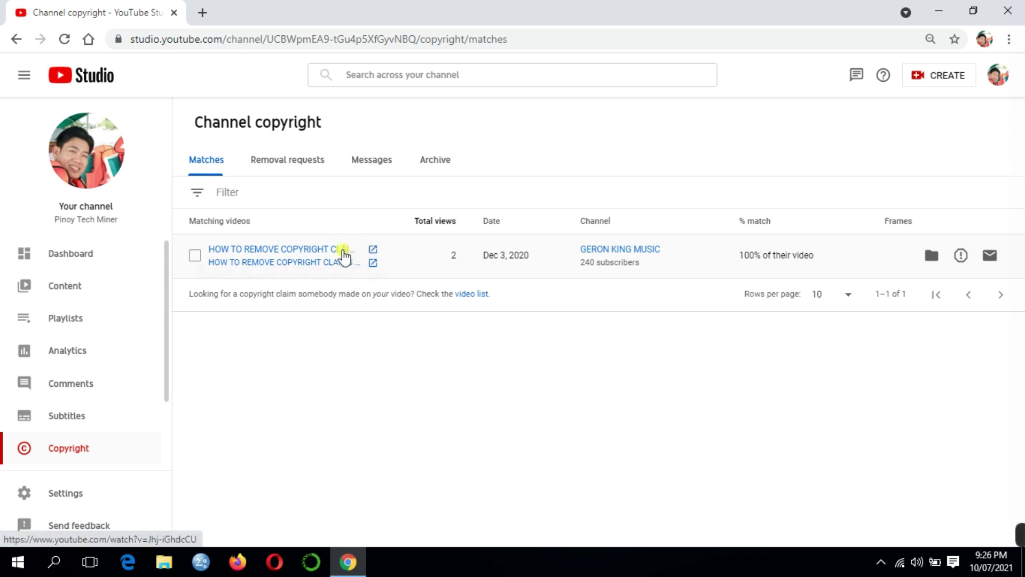
# View the matching upload "HOW TO REMOVE COPYRIGHT CLAIMS ON YOUTUBE 2020" and its channel details, and return to the matches
pyautogui.click(343, 255)
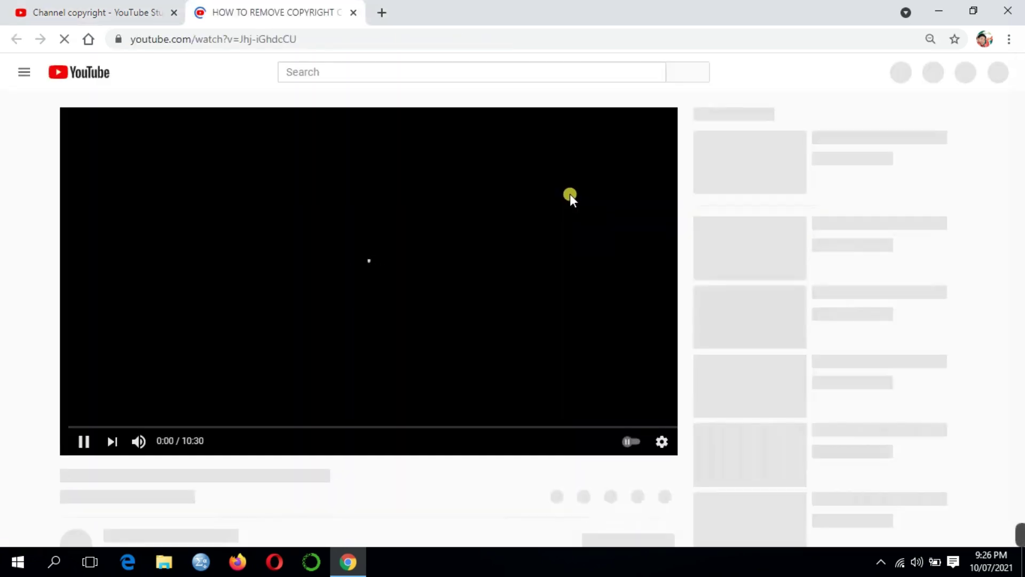
pyautogui.scroll(-3, 569, 194)
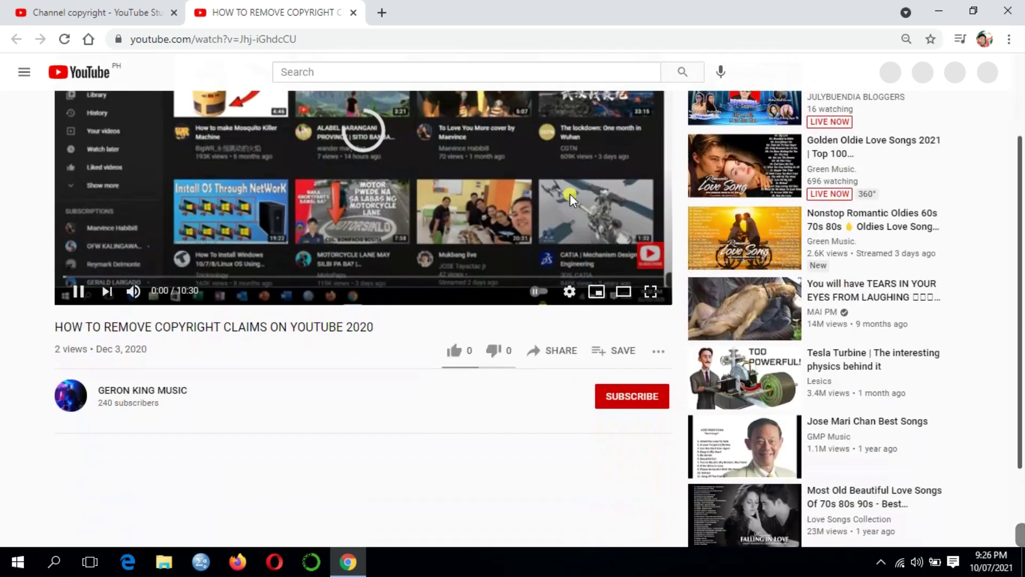
pyautogui.scroll(3, 108, 321)
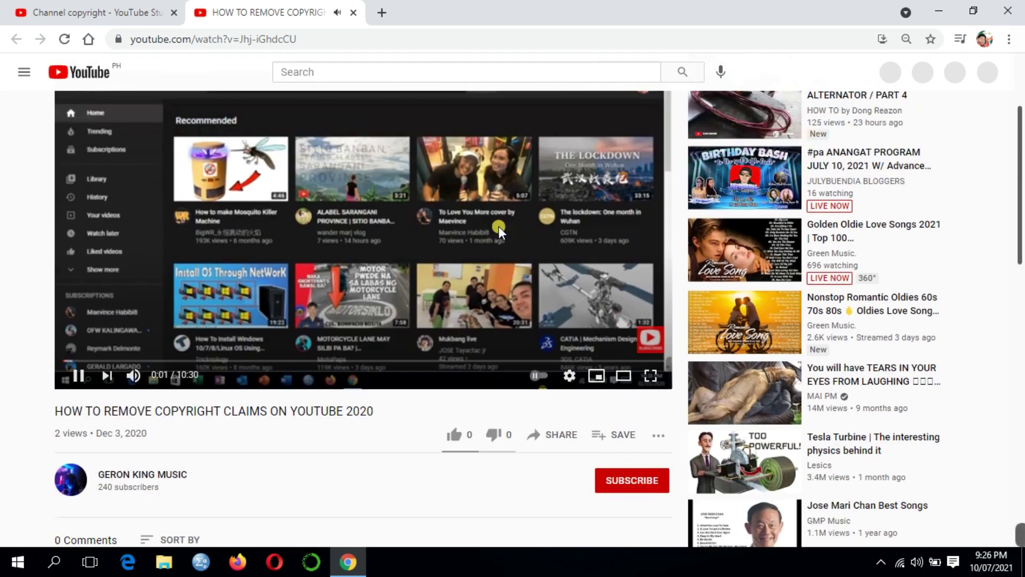
pyautogui.scroll(-3, 559, 248)
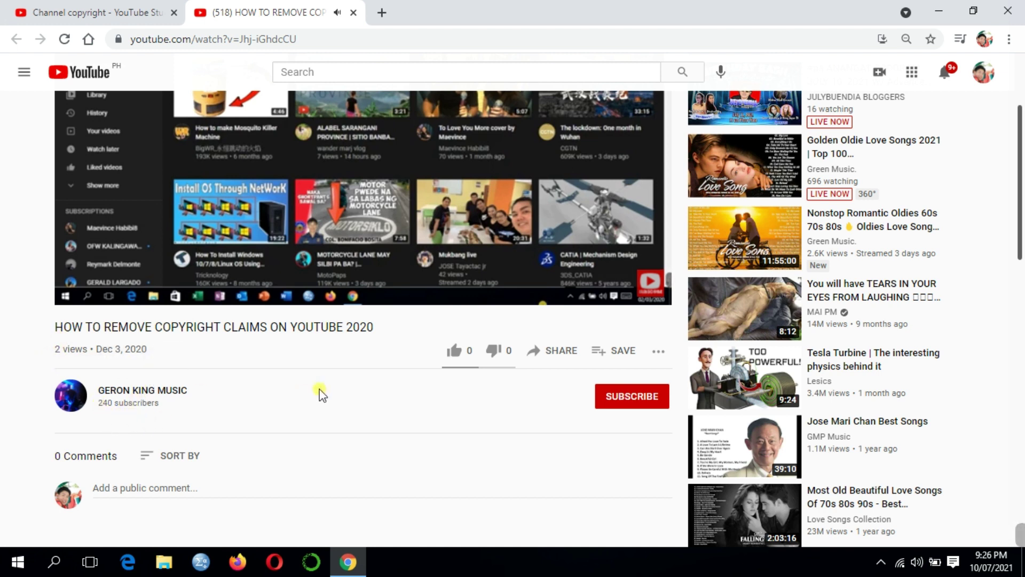
pyautogui.click(356, 12)
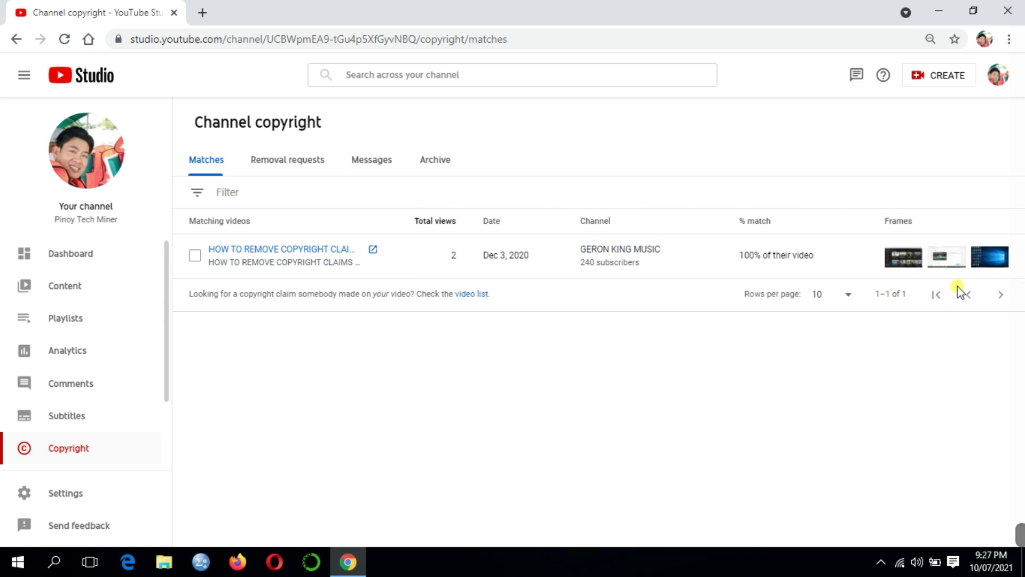
# Start a video removal request for the matching upload
pyautogui.moveTo(902, 262)
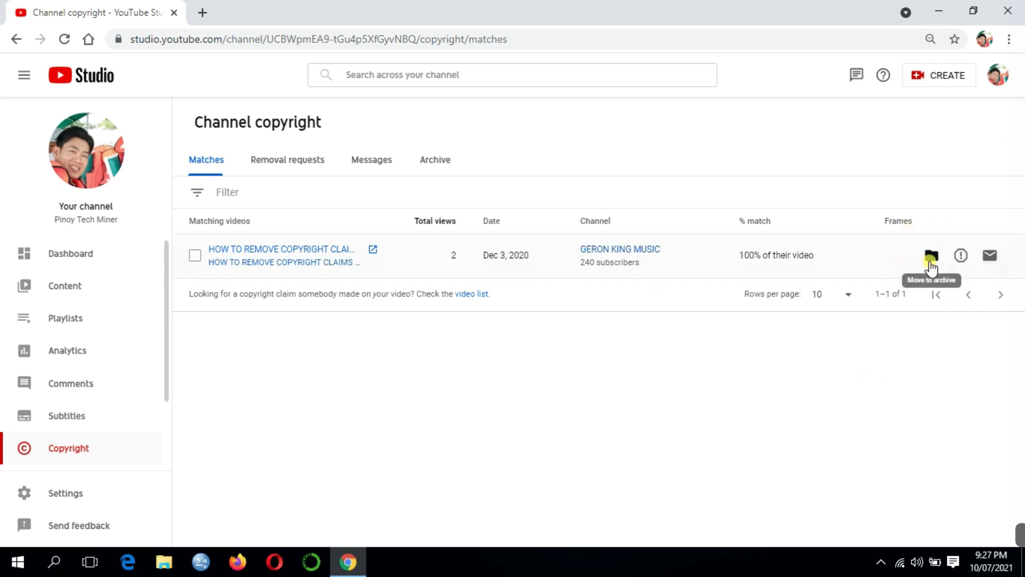
pyautogui.click(960, 257)
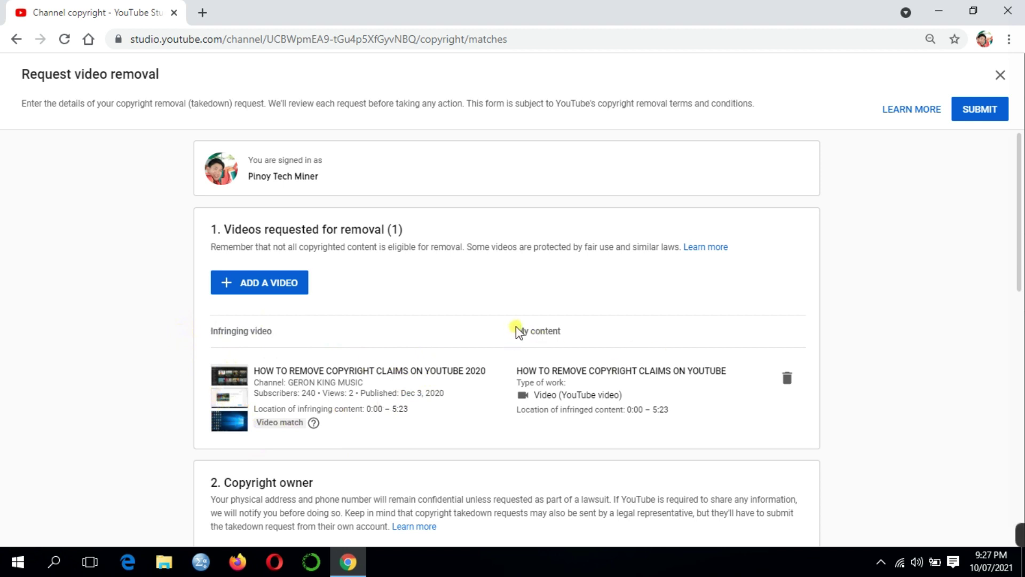
# Review the videos requested for removal and the copyright owner's contact and address details in the removal request
pyautogui.scroll(-4, 487, 420)
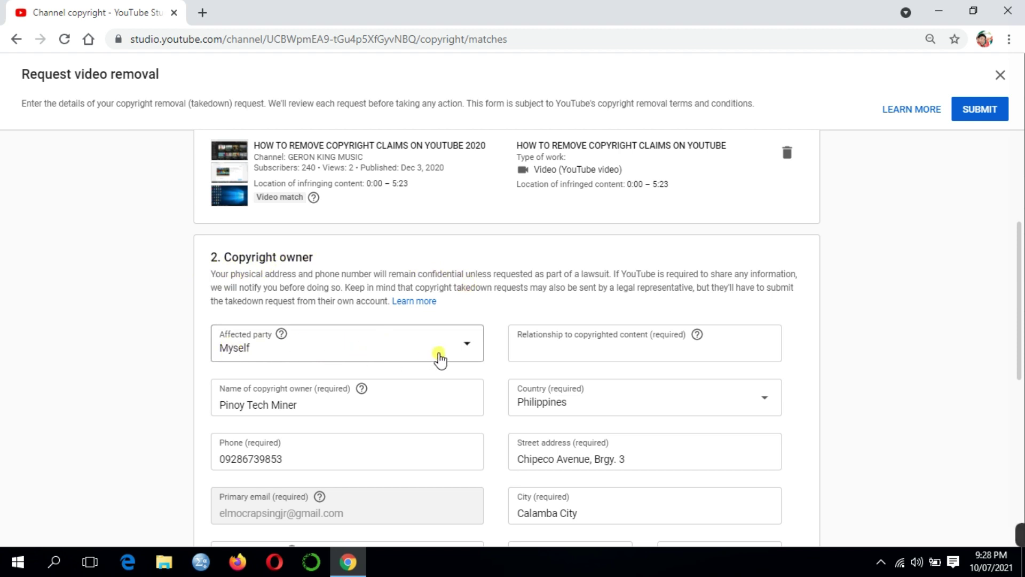
pyautogui.scroll(-1, 451, 348)
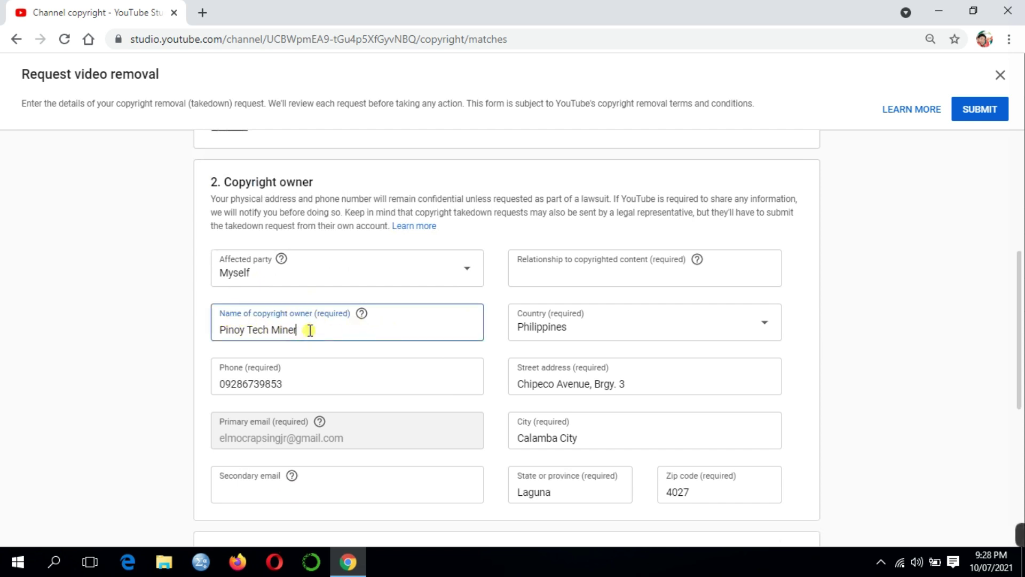
pyautogui.scroll(-2, 315, 339)
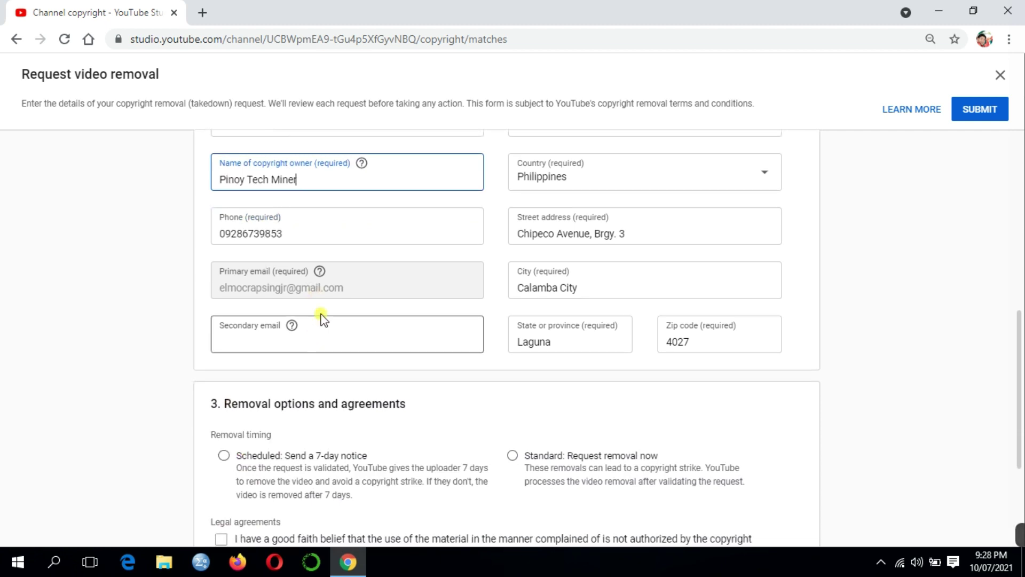
pyautogui.click(319, 237)
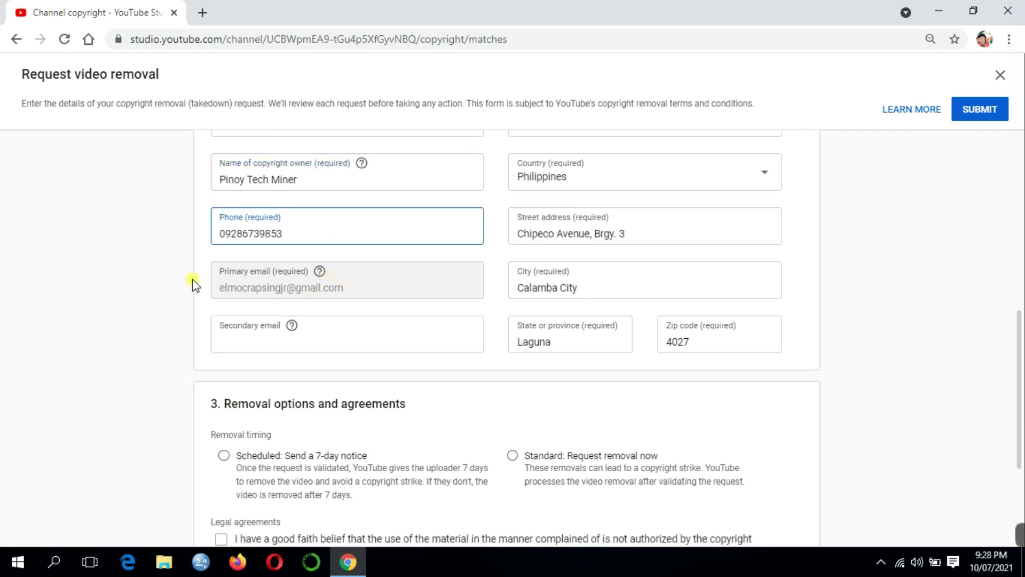
pyautogui.click(374, 295)
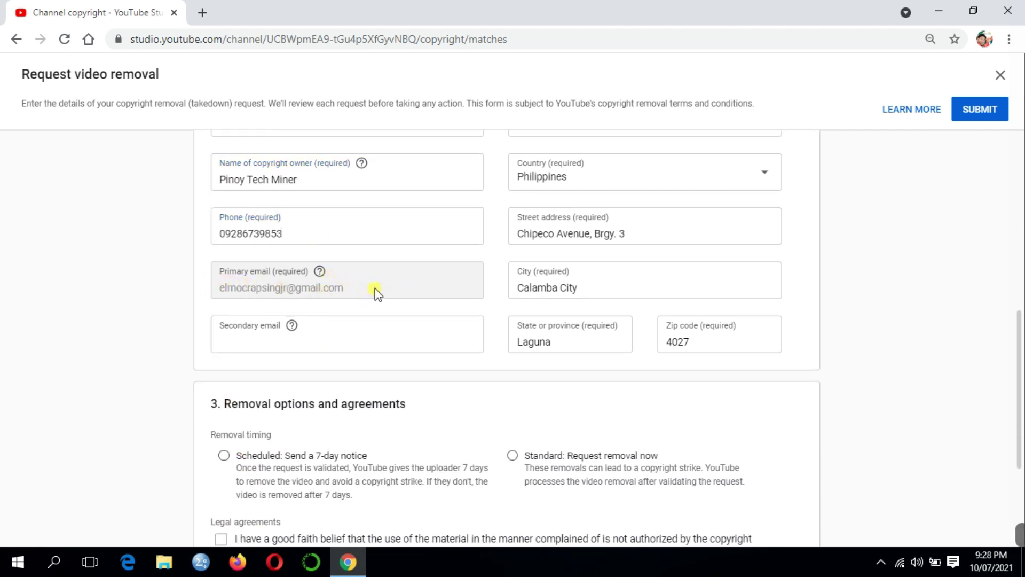
pyautogui.scroll(3, 379, 291)
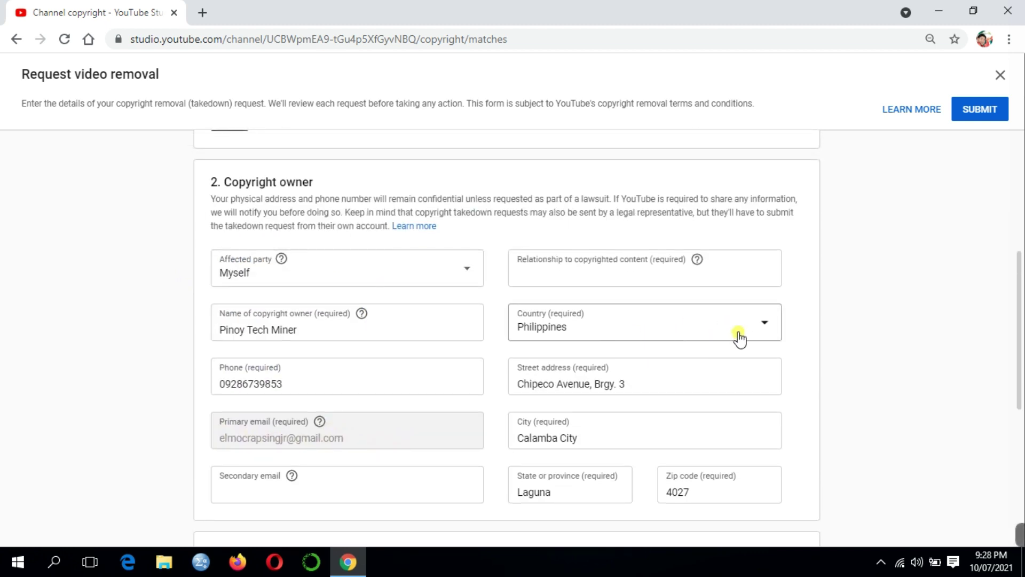
pyautogui.scroll(-2, 740, 336)
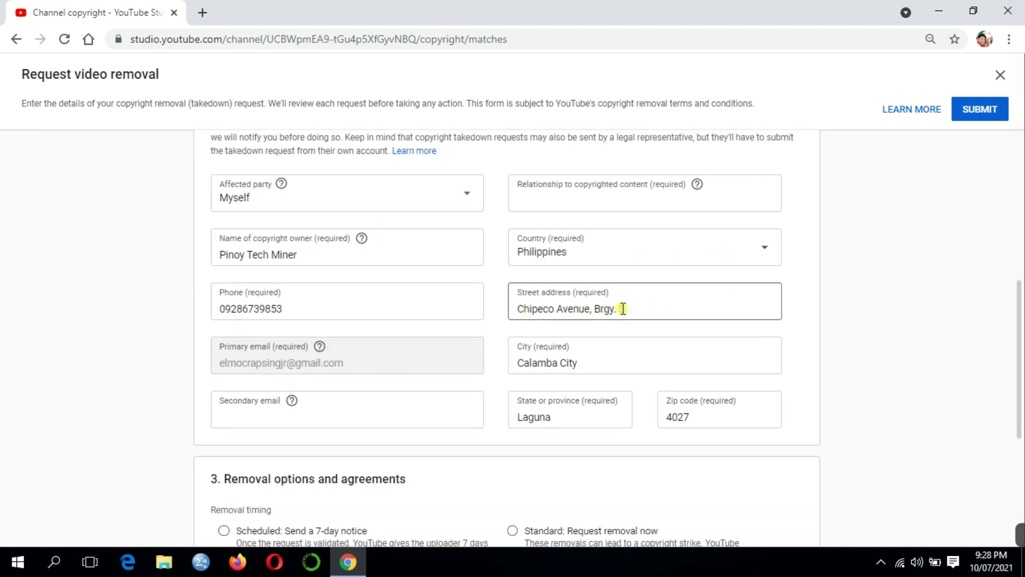
pyautogui.scroll(-2, 636, 357)
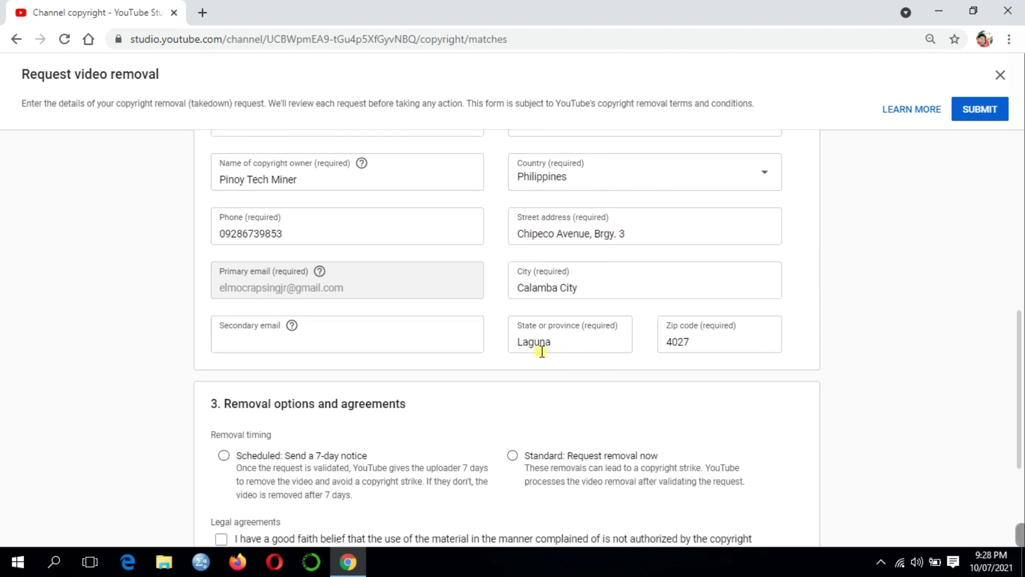
pyautogui.scroll(2, 214, 272)
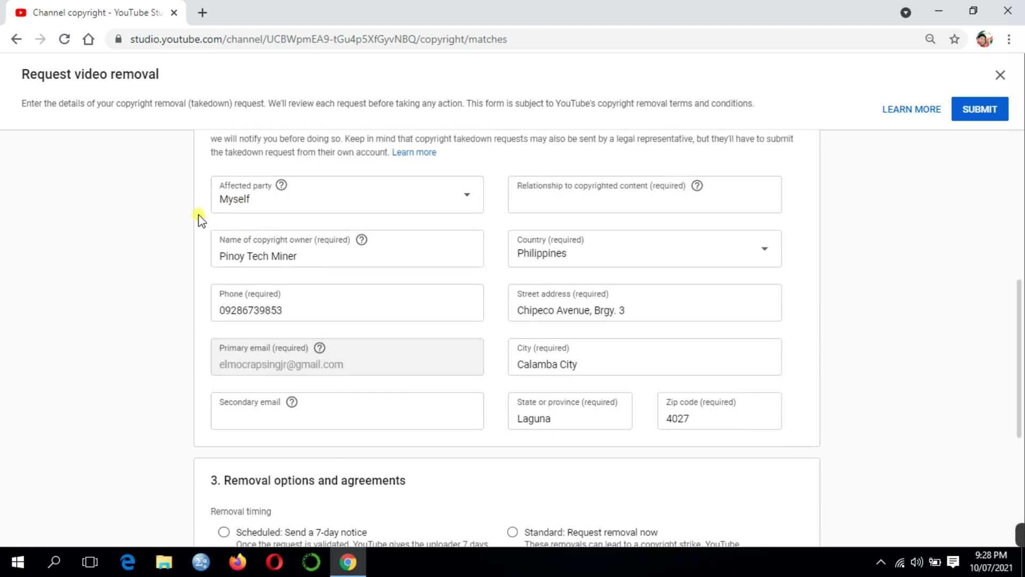
pyautogui.scroll(2, 182, 219)
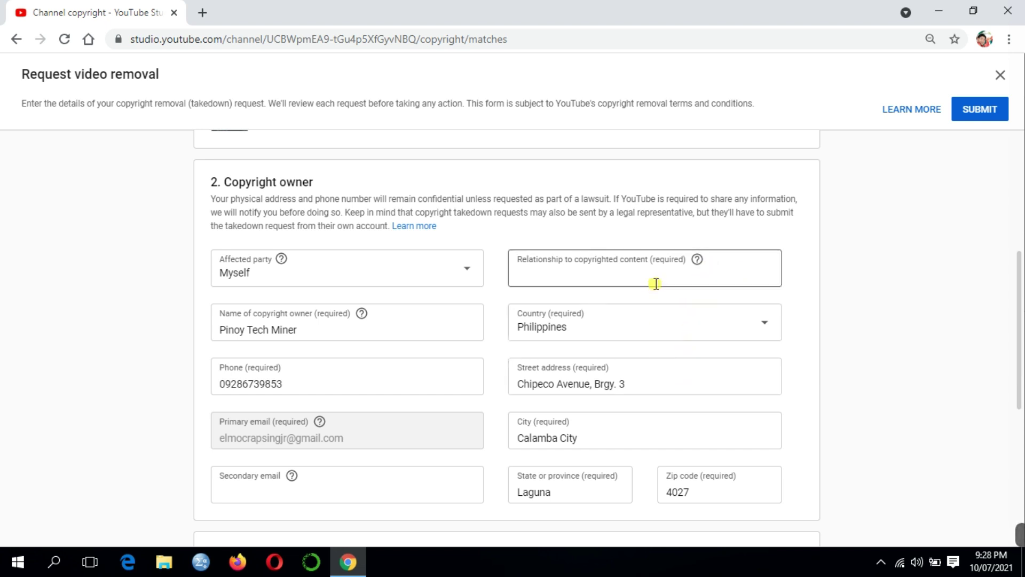
pyautogui.scroll(-4, 656, 284)
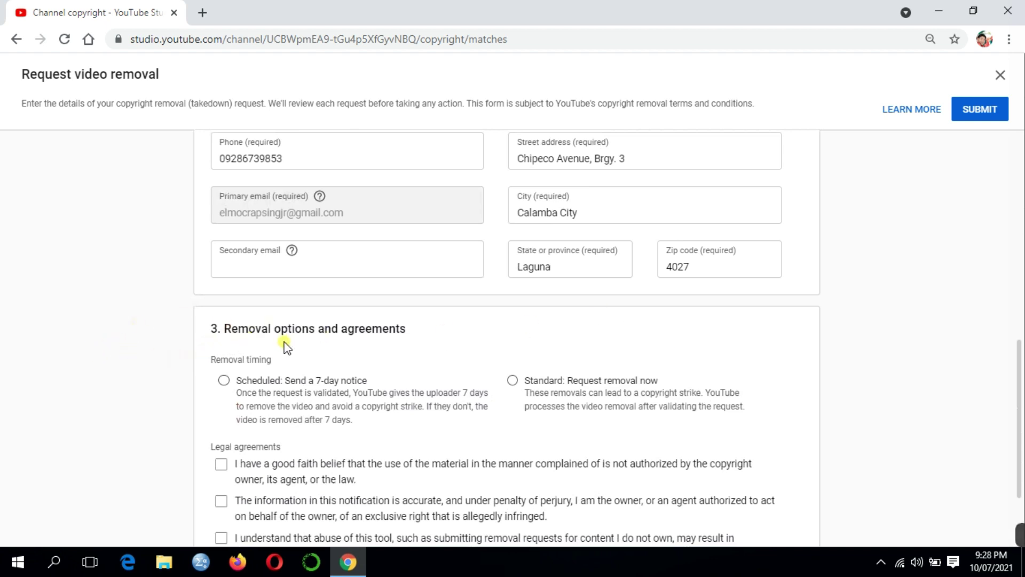
# Set the removal timing to "Scheduled: Send a 7-day notice"
pyautogui.scroll(-1, 836, 324)
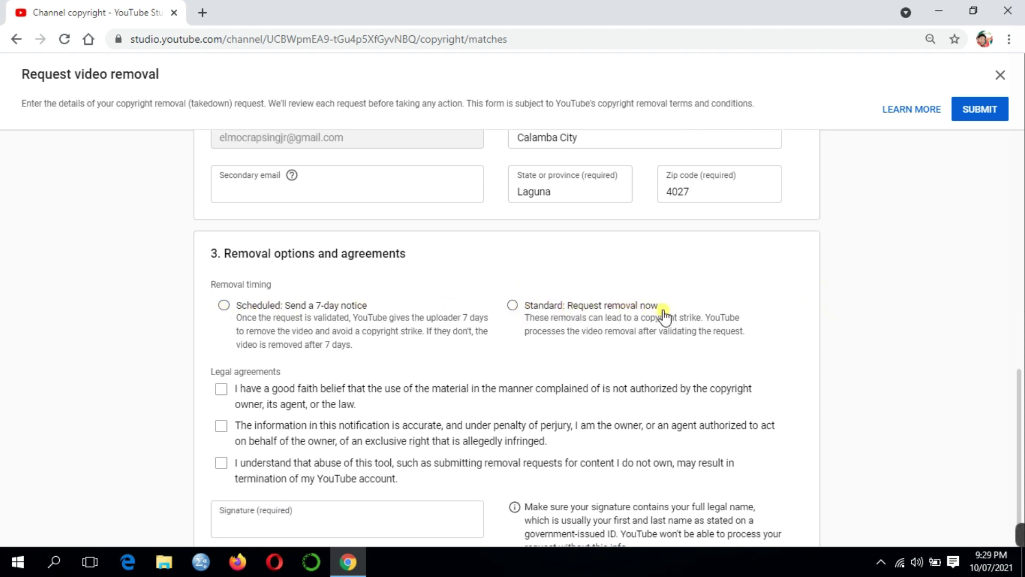
pyautogui.click(513, 307)
pyautogui.click(225, 310)
pyautogui.scroll(10, 789, 268)
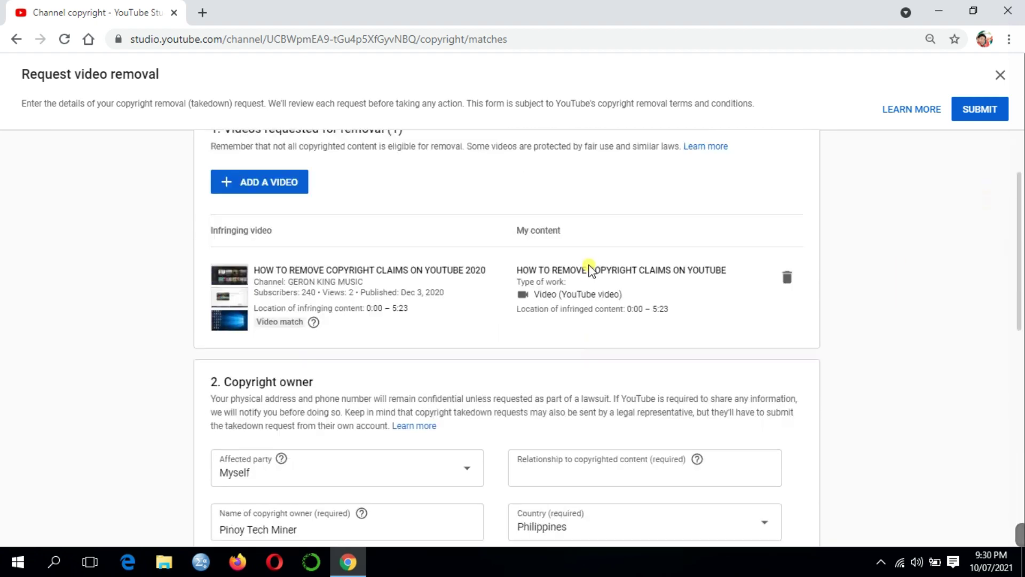
pyautogui.scroll(-12, 590, 268)
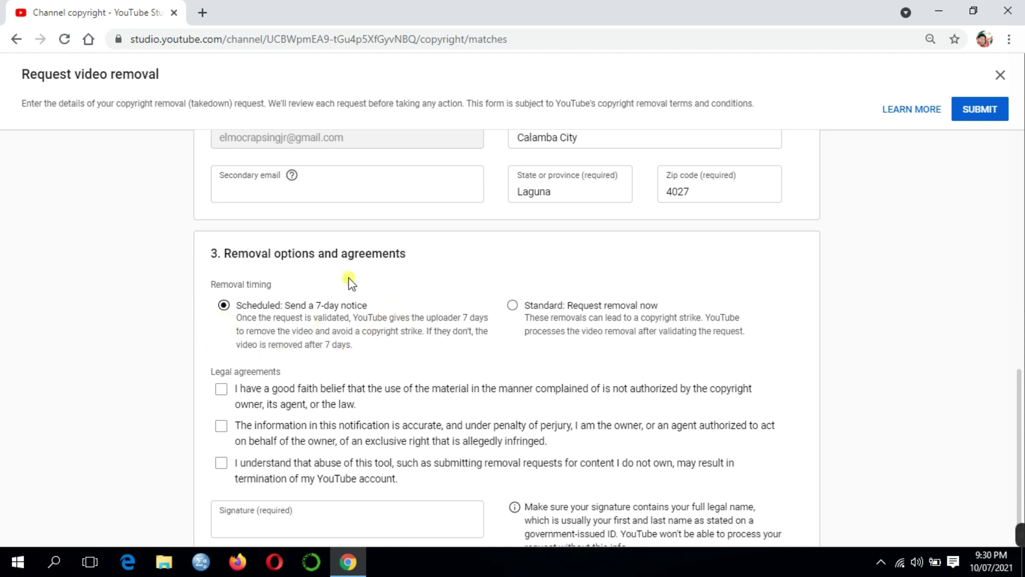
pyautogui.click(225, 307)
pyautogui.click(512, 306)
pyautogui.click(224, 306)
# Accept all three legal agreements for good-faith belief, accuracy of the information and abuse of the tool
pyautogui.scroll(-1, 424, 351)
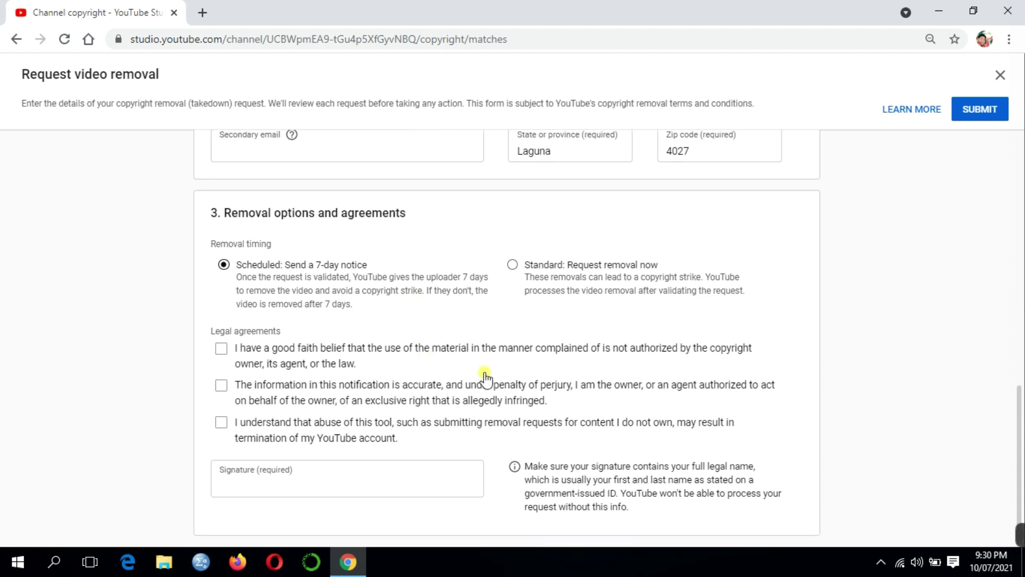
pyautogui.click(221, 350)
pyautogui.click(221, 385)
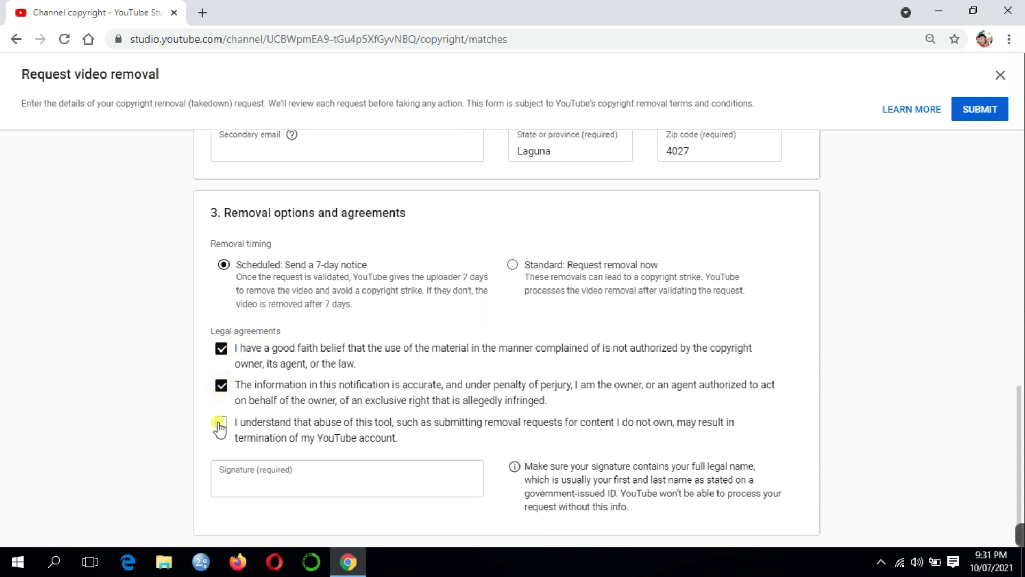
pyautogui.click(221, 424)
# Enter a full legal name as the signature of the removal request
pyautogui.click(237, 469)
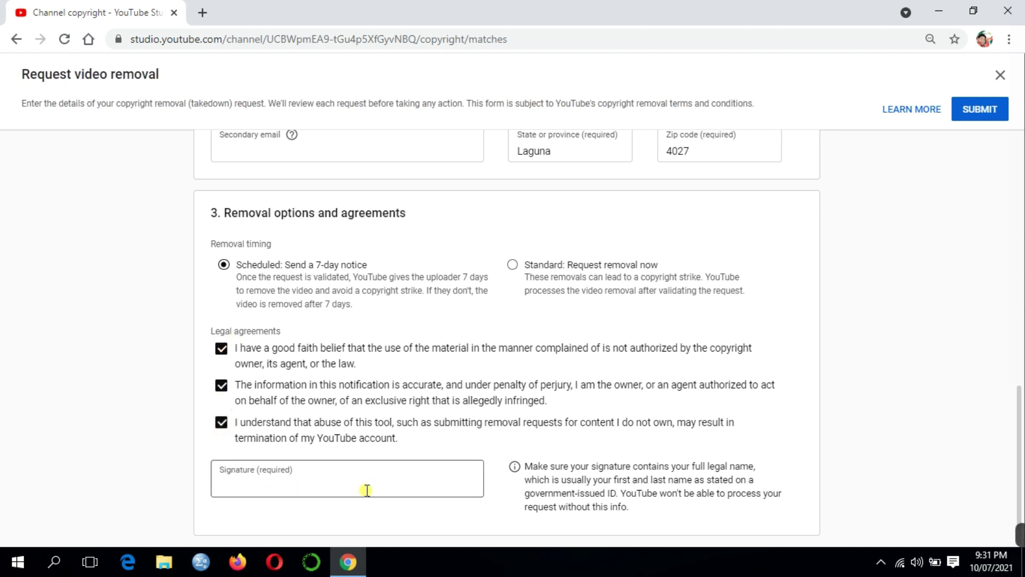
pyautogui.click(260, 485)
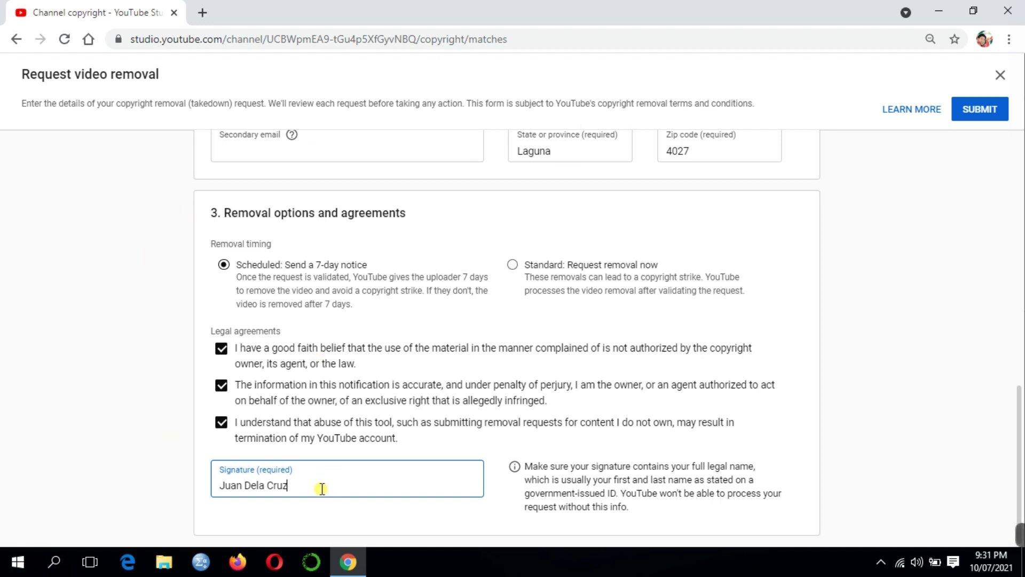
pyautogui.moveTo(322, 489); pyautogui.dragTo(187, 483)
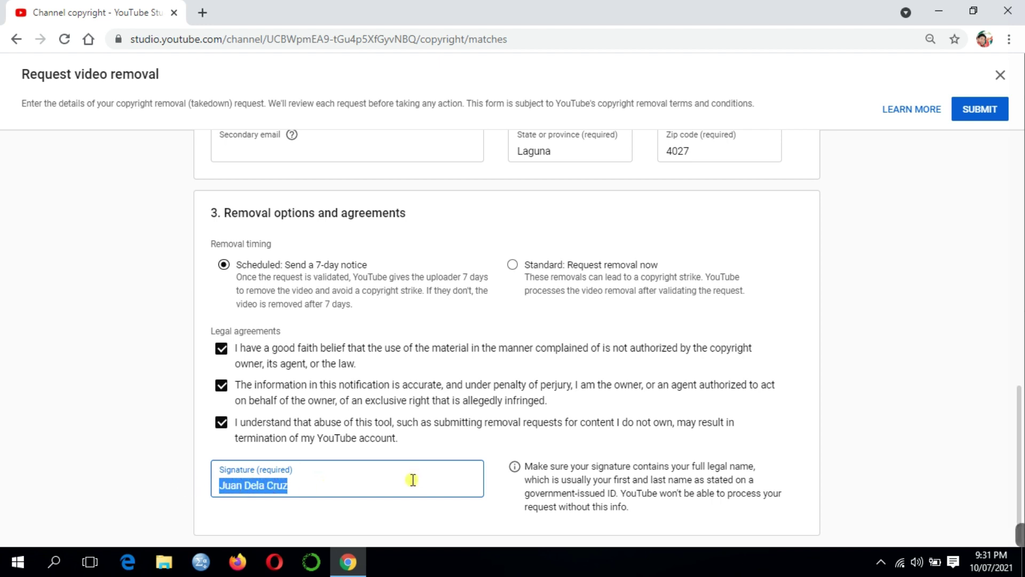
pyautogui.scroll(3, 930, 446)
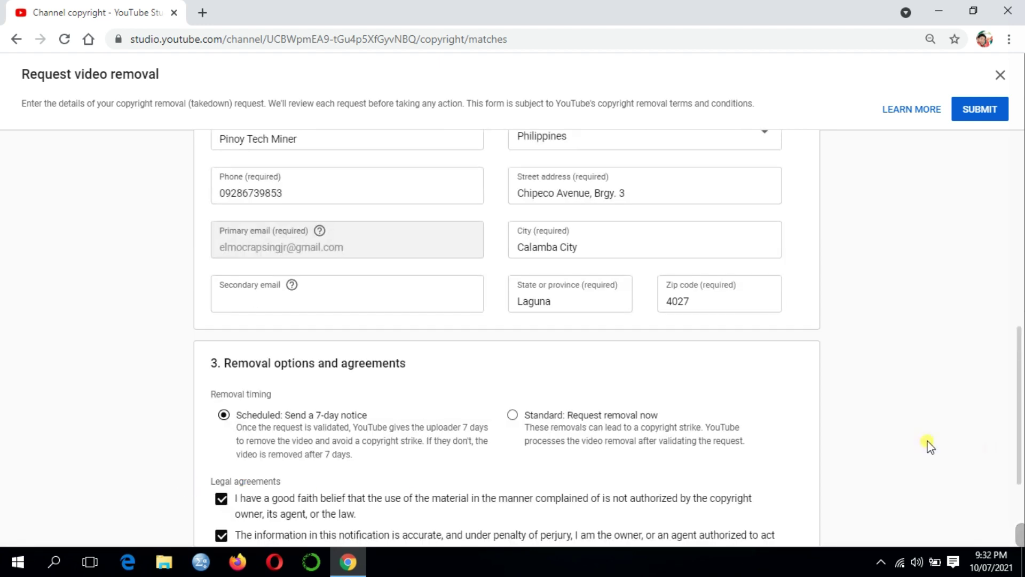
pyautogui.scroll(-2, 930, 446)
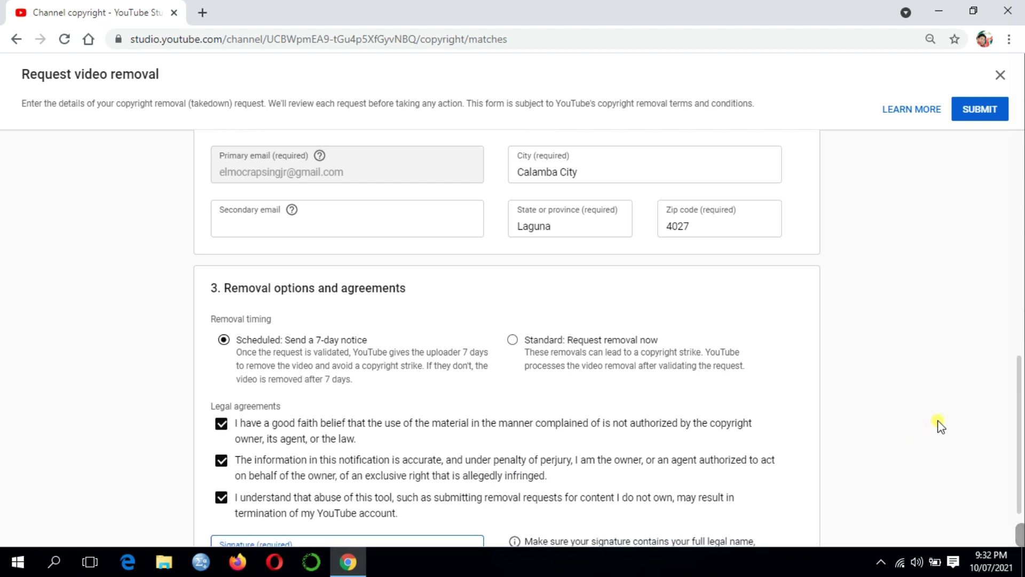
# Check the removal options, legal agreements and signature, and try to submit the removal request
pyautogui.scroll(-1, 929, 384)
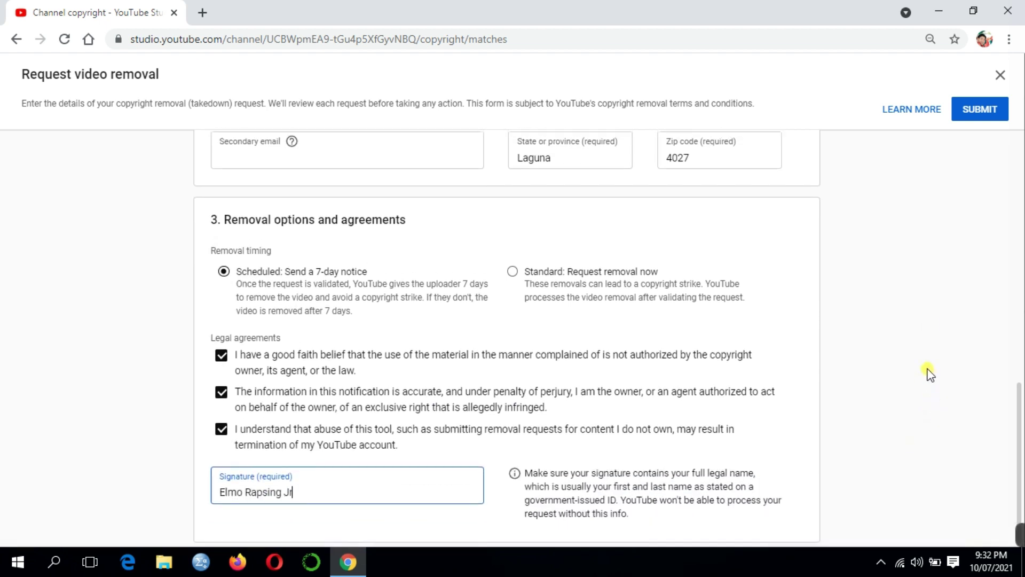
pyautogui.scroll(2, 928, 372)
pyautogui.scroll(-1, 929, 374)
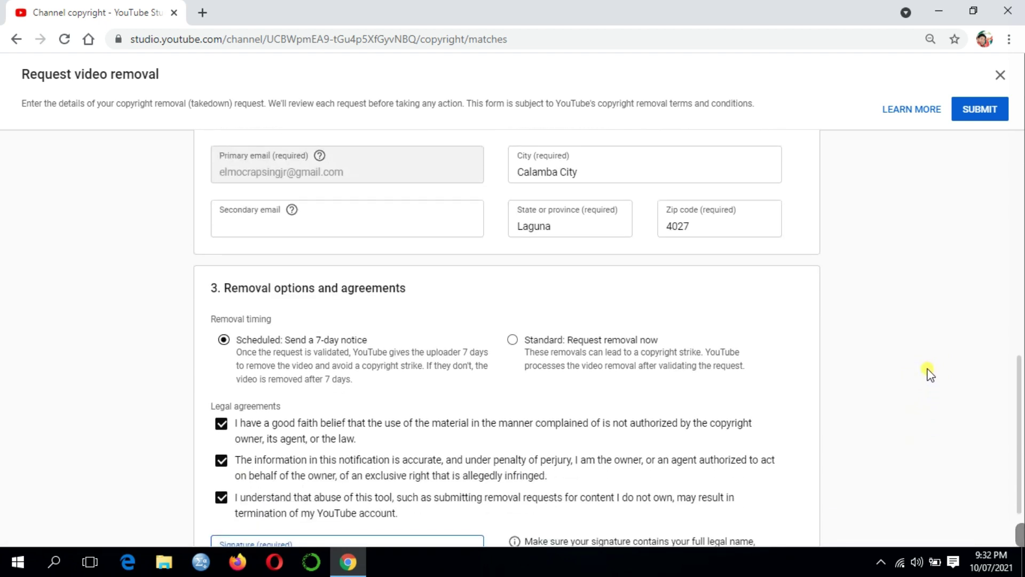
pyautogui.click(986, 110)
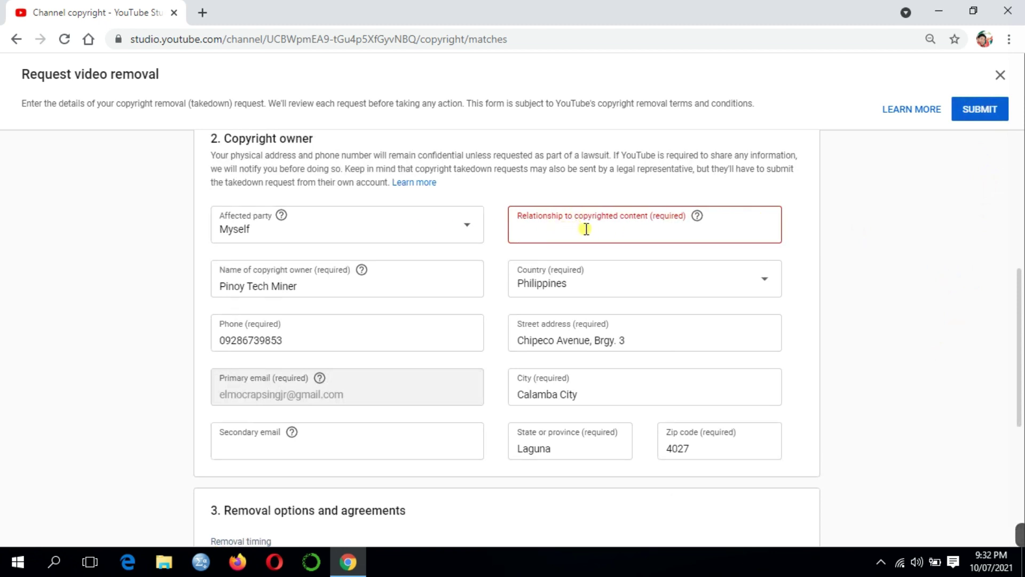
# Enter "creator" as the copyright owner's relationship to the copyrighted content and submit the removal request
pyautogui.click(627, 232)
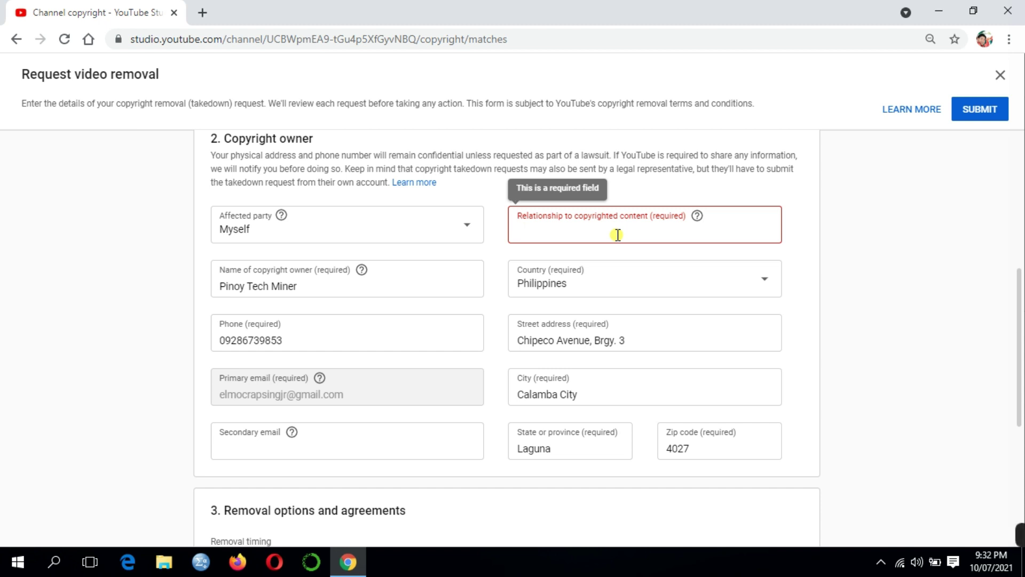
pyautogui.write('c')
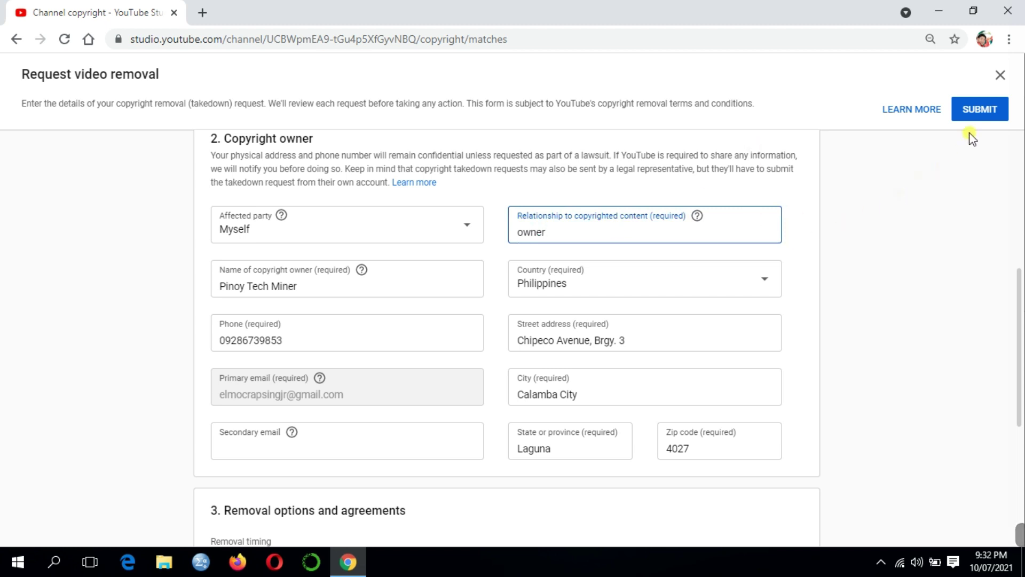
pyautogui.moveTo(699, 217)
pyautogui.doubleClick(550, 235)
pyautogui.write('creator')
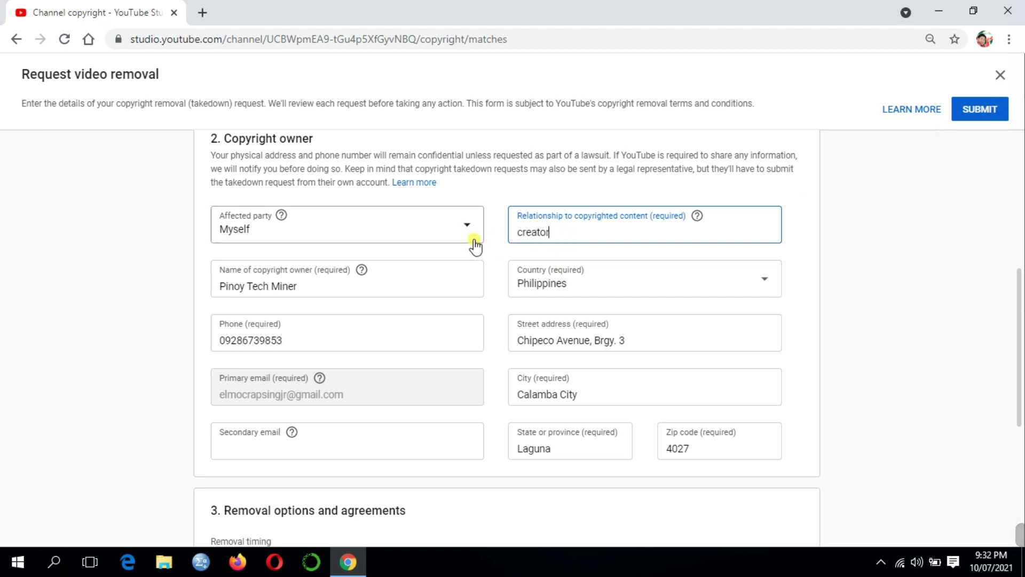
pyautogui.click(990, 110)
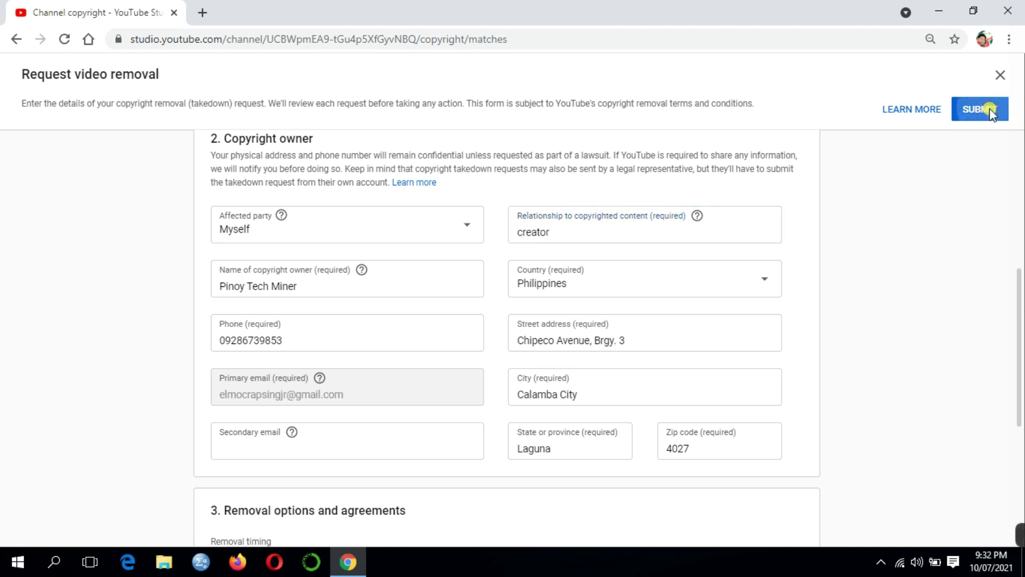
pyautogui.click(989, 111)
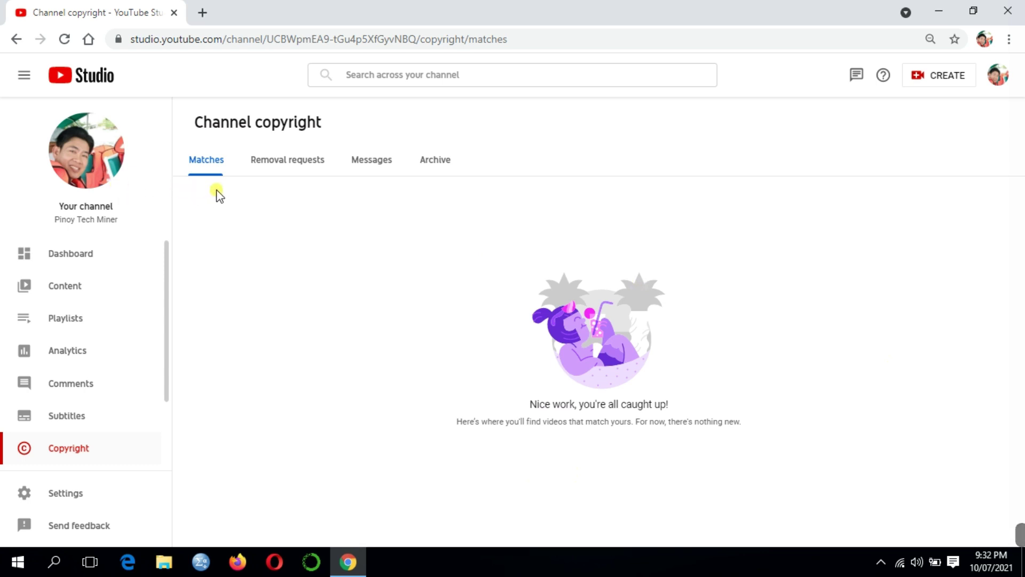
# Show the channel's list of copyright removal requests and check the status of the newly submitted one
pyautogui.click(72, 454)
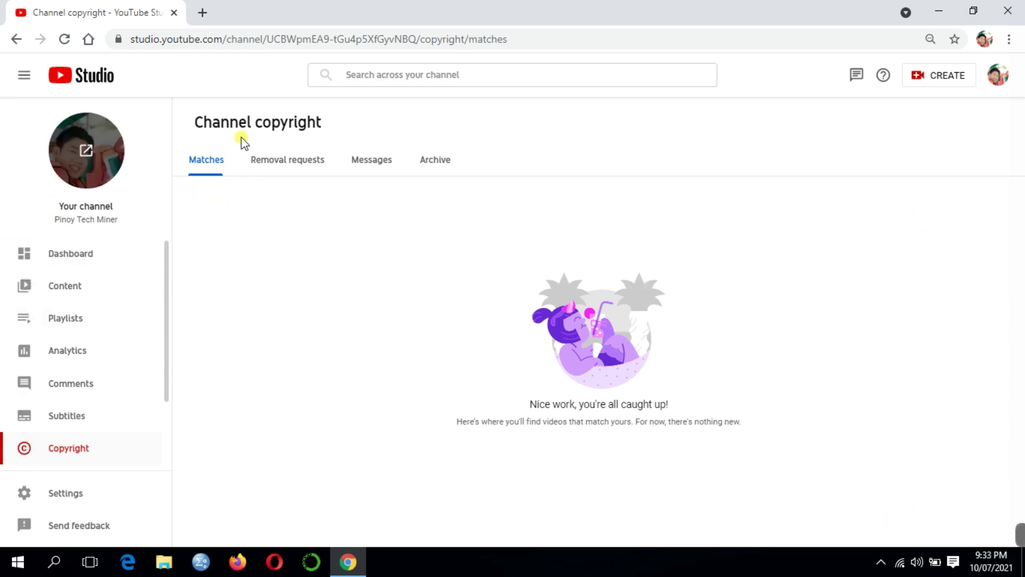
pyautogui.click(289, 162)
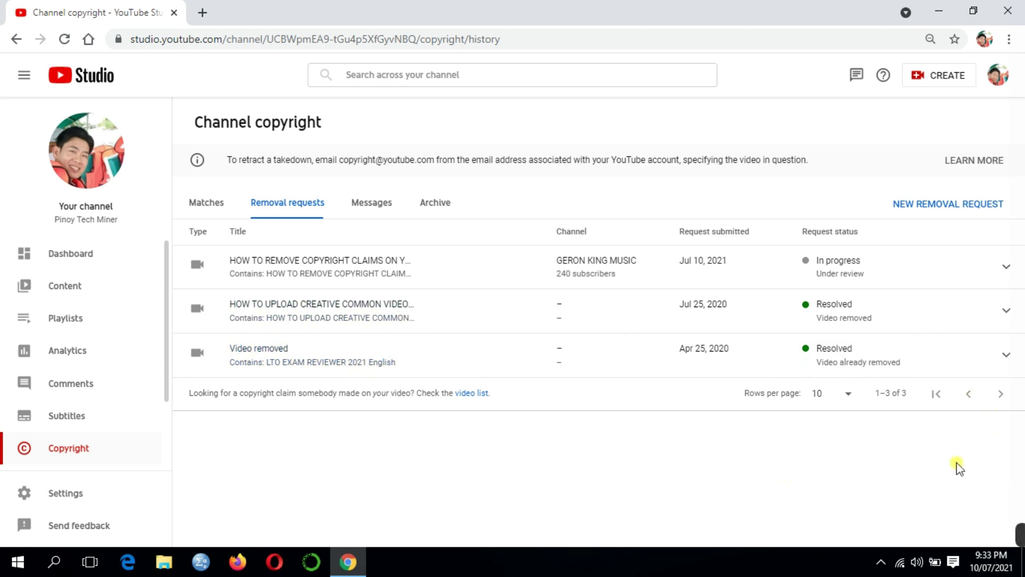
pyautogui.moveTo(1012, 531)
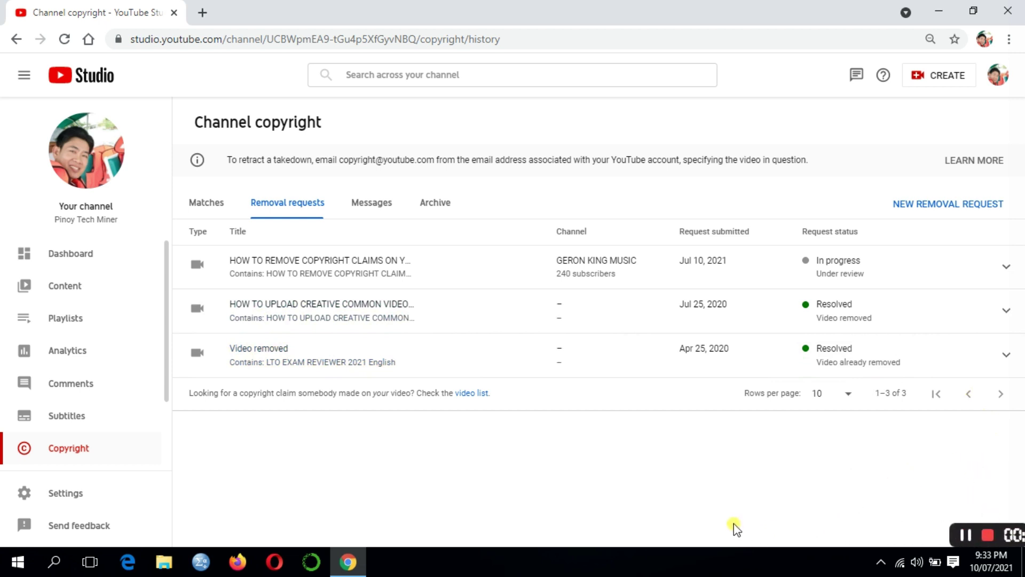